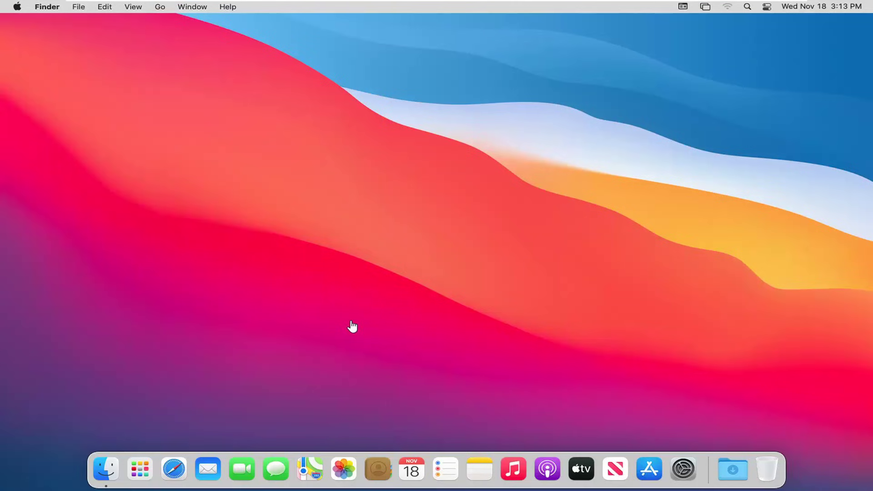
Step: Launch Safari, check its installed version in About Safari, then browse the Safari menu
left_click(174, 476)
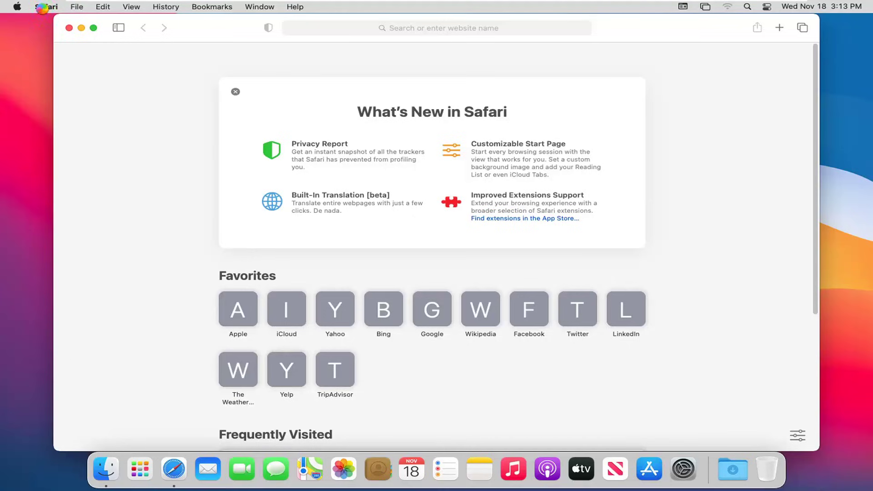
left_click(46, 7)
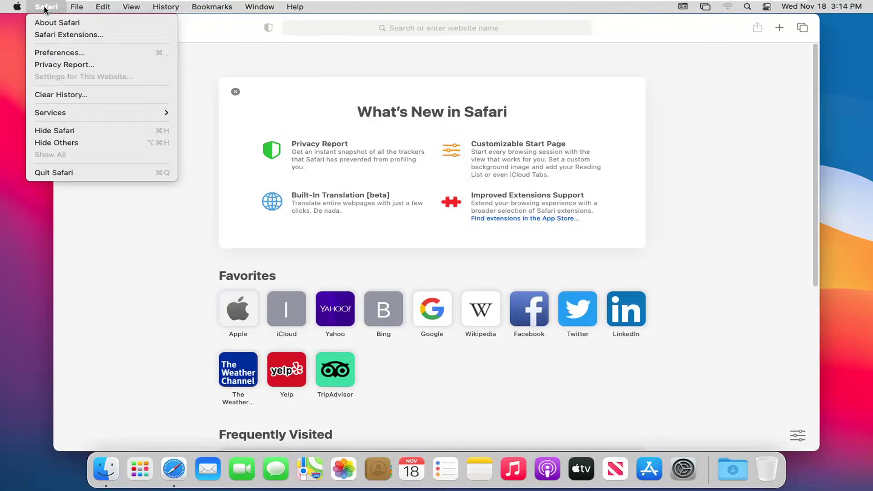
left_click(65, 27)
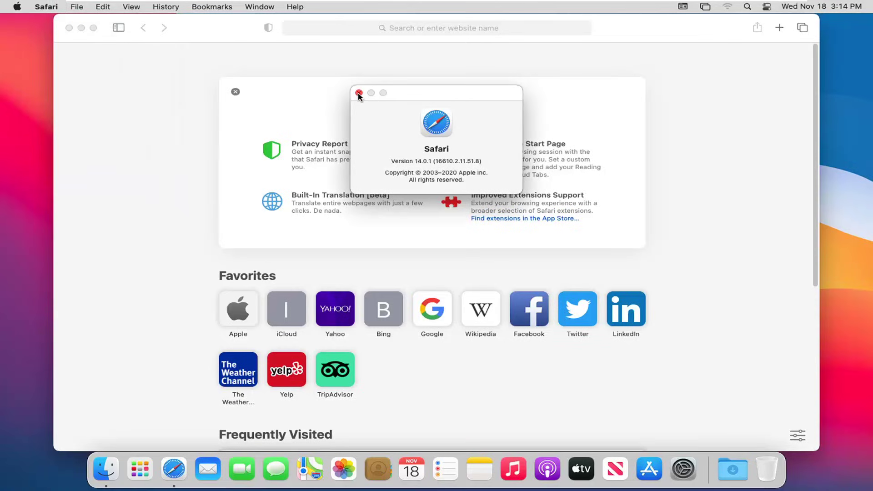
left_click(359, 93)
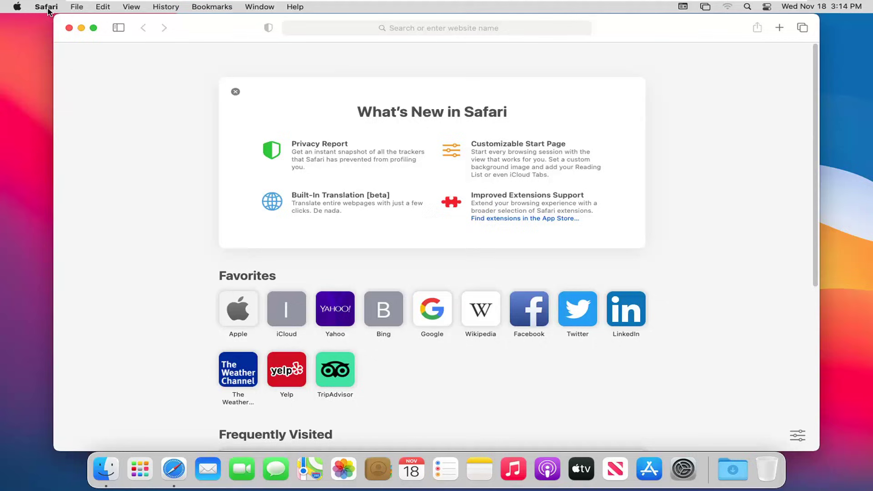
left_click(47, 7)
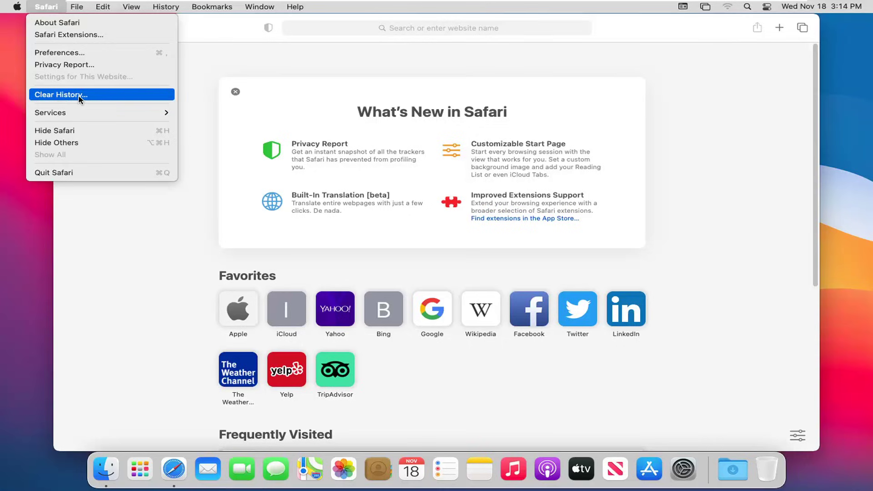
mouse_move(71, 118)
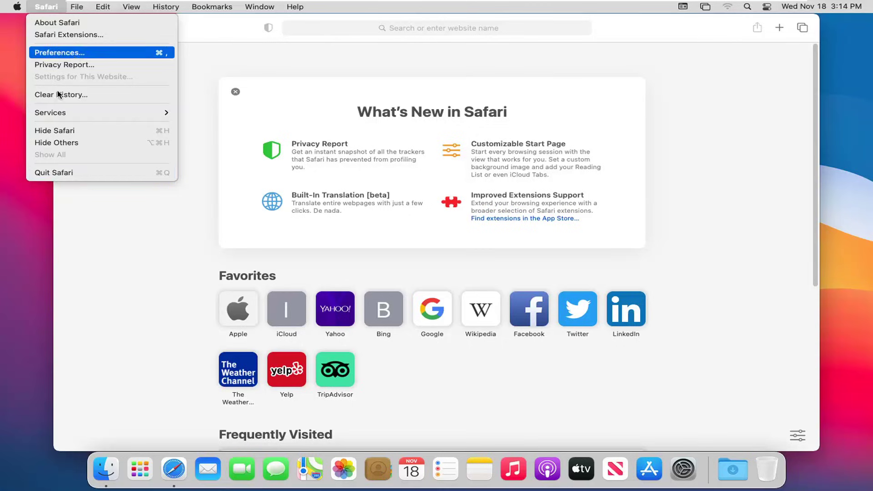
Step: Open Safari Preferences and review the startup options, keeping A new window and Start Page
left_click(54, 53)
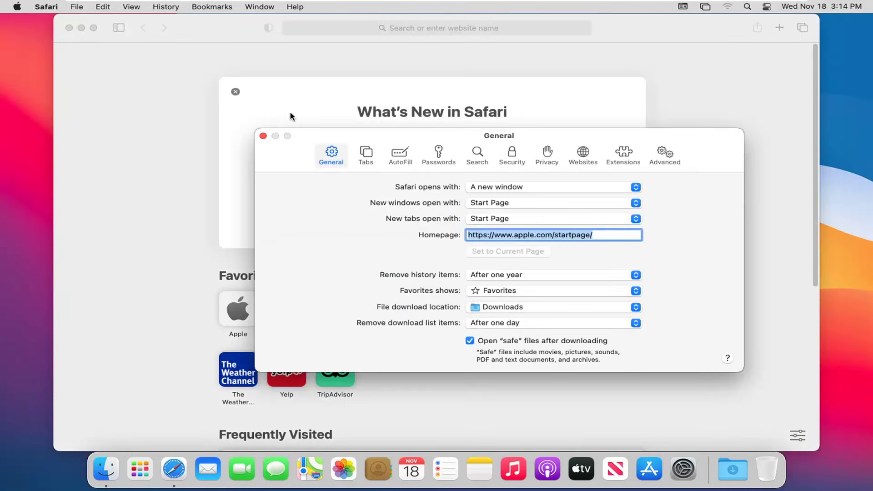
left_click_drag(370, 138, 329, 105)
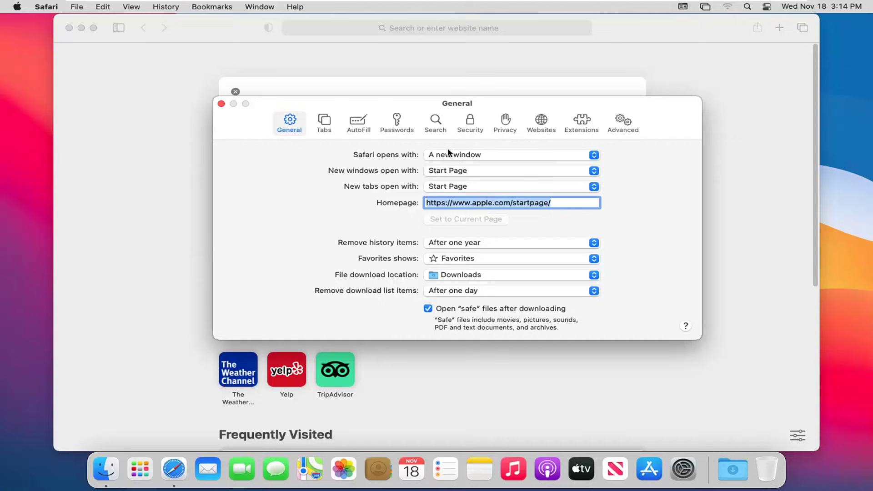
left_click(475, 158)
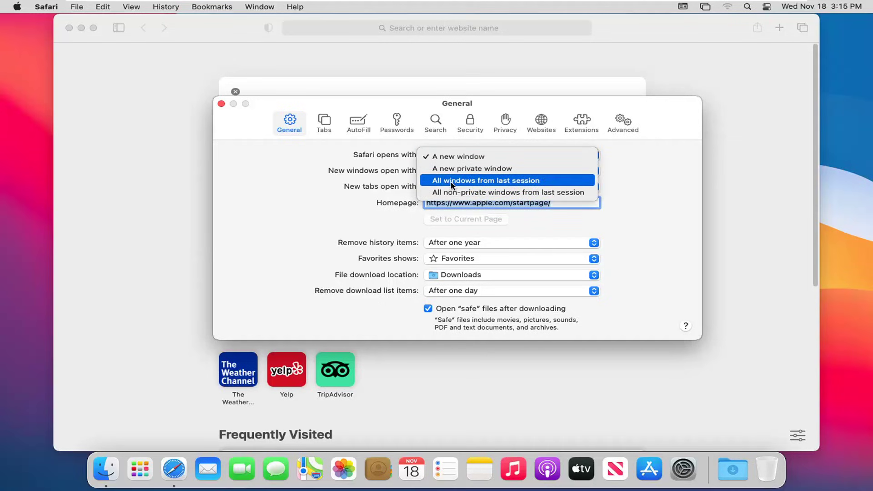
left_click(332, 168)
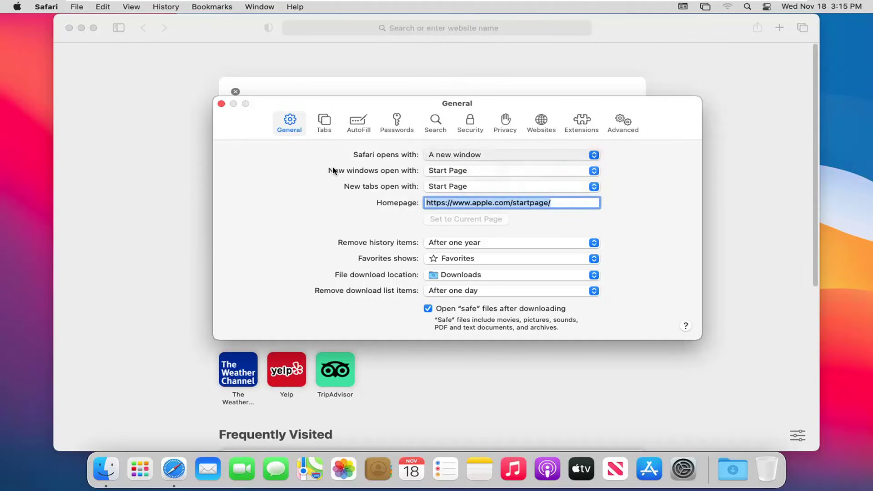
left_click(464, 175)
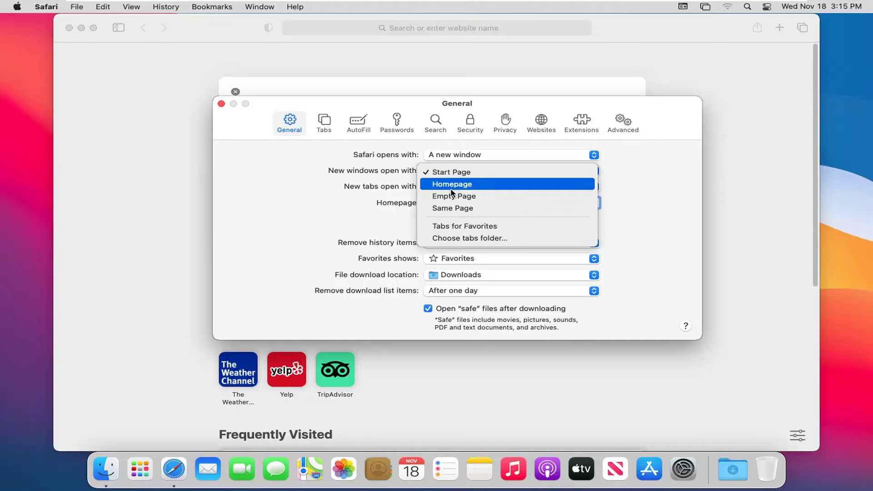
left_click(401, 200)
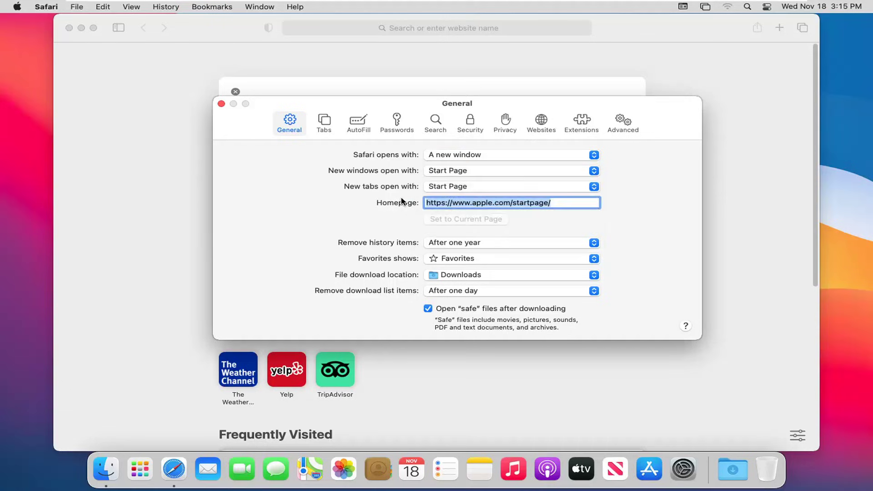
left_click(446, 201)
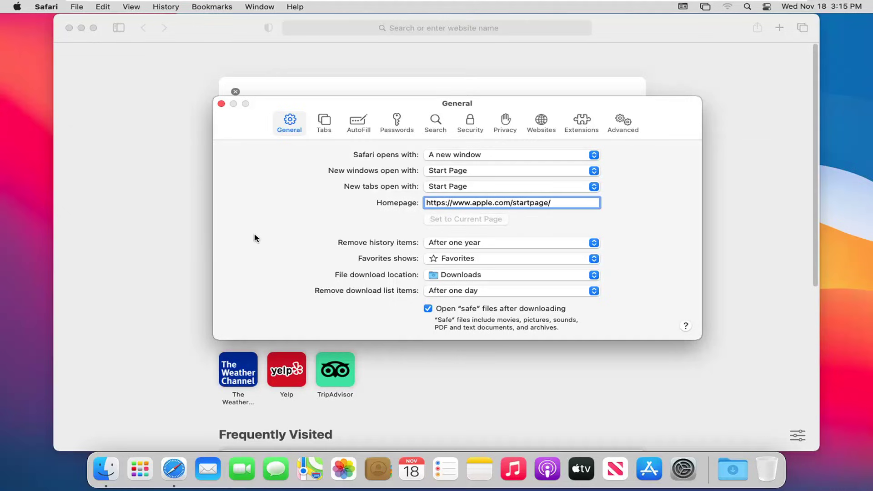
Step: Review history, Favorites and download settings, keeping After one year, Favorites, Downloads and After one day
left_click(515, 247)
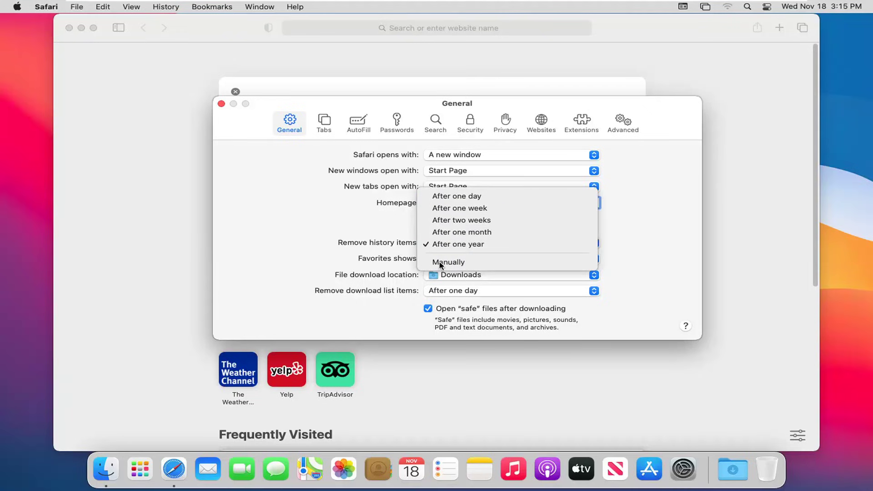
left_click(345, 246)
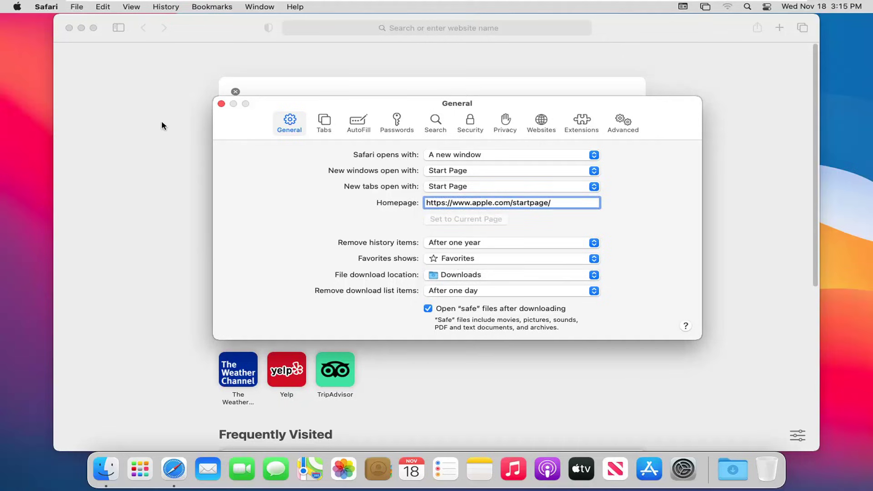
left_click(438, 259)
left_click(496, 268)
left_click(551, 279)
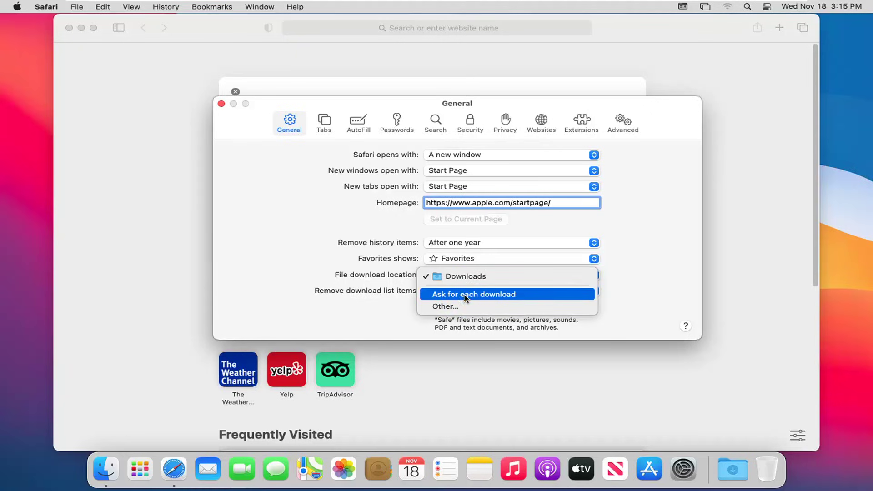
left_click(445, 309)
left_click(385, 308)
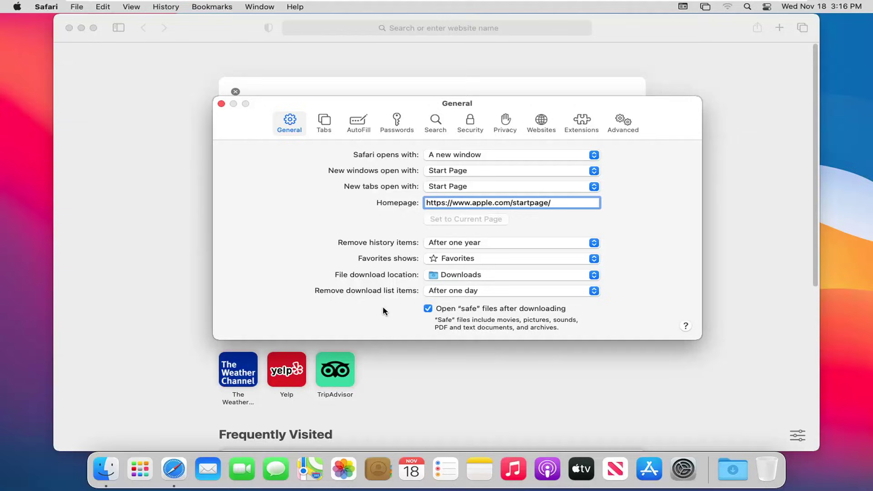
left_click(460, 293)
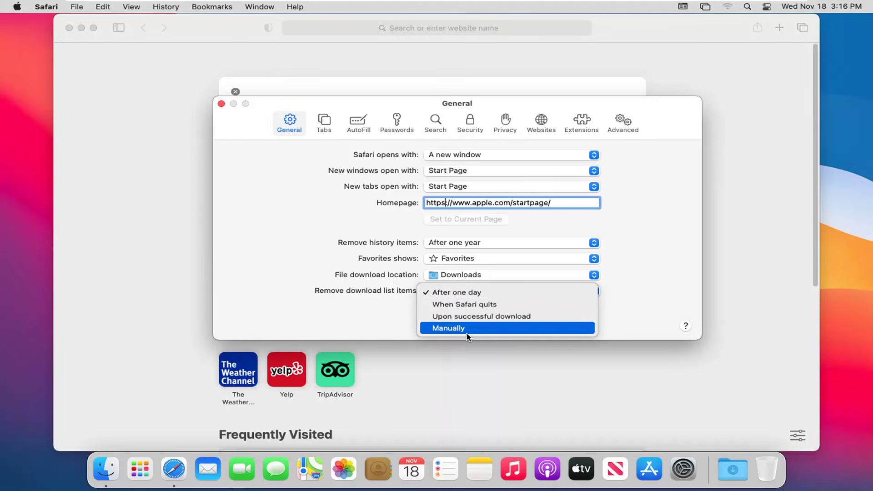
left_click(295, 297)
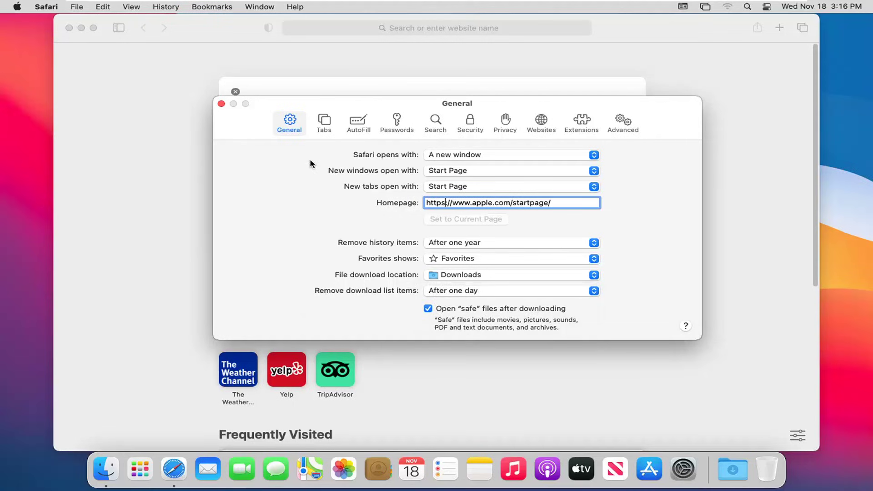
Step: Keep pages opening in tabs Automatically in Tabs preferences, then view the AutoFill checkboxes
left_click(324, 122)
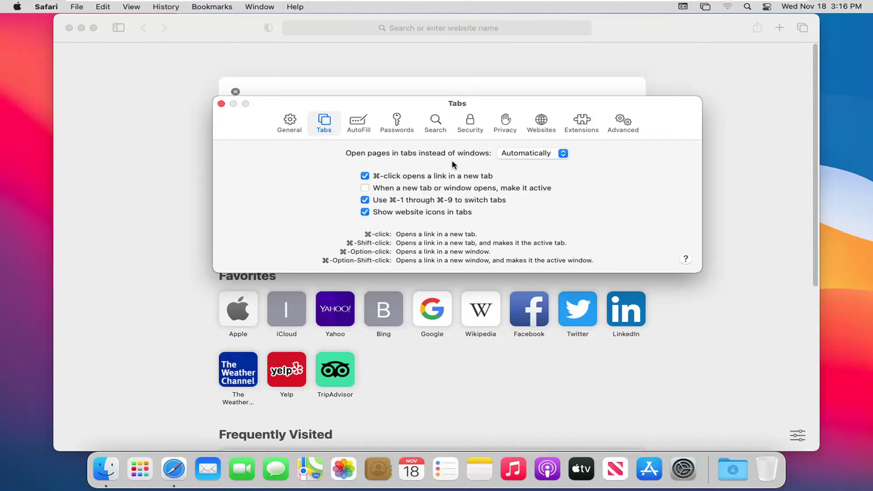
left_click(563, 154)
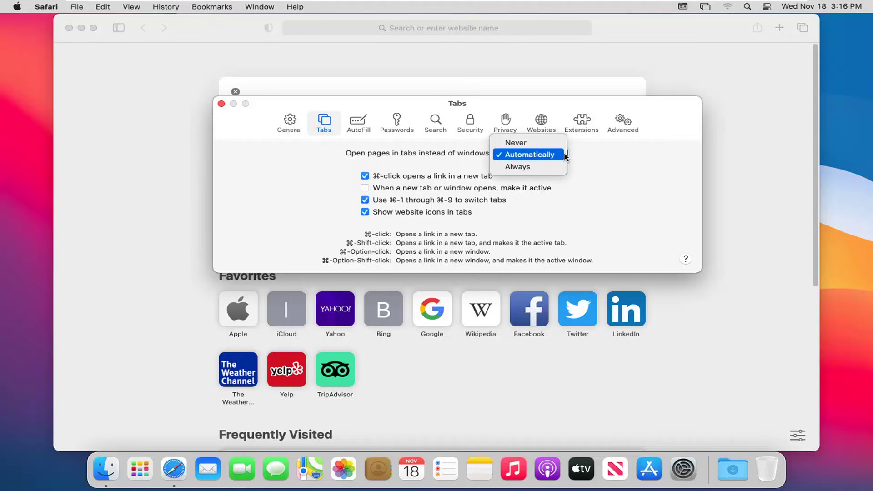
left_click(618, 170)
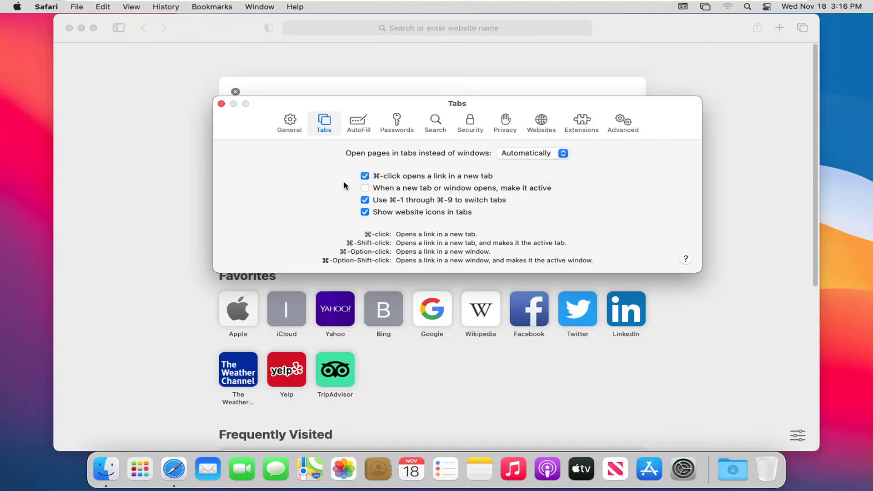
left_click(361, 122)
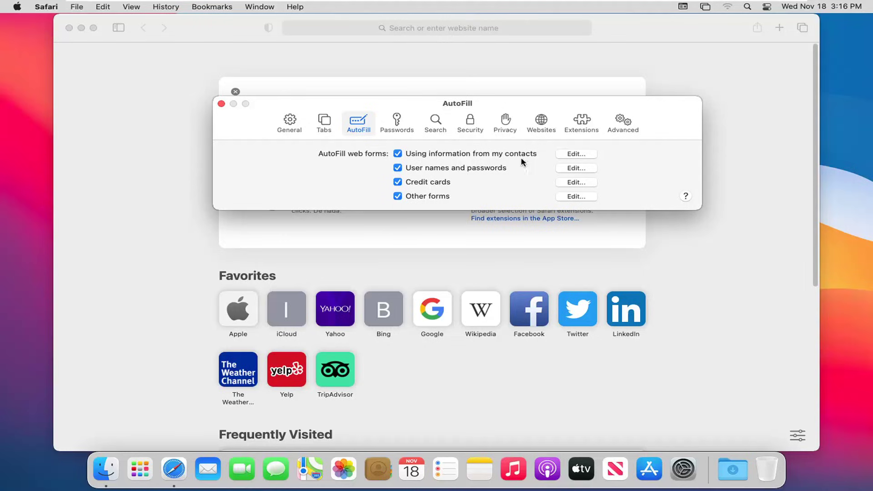
Step: Open the Passwords preferences and unlock them with the user account password
left_click(397, 127)
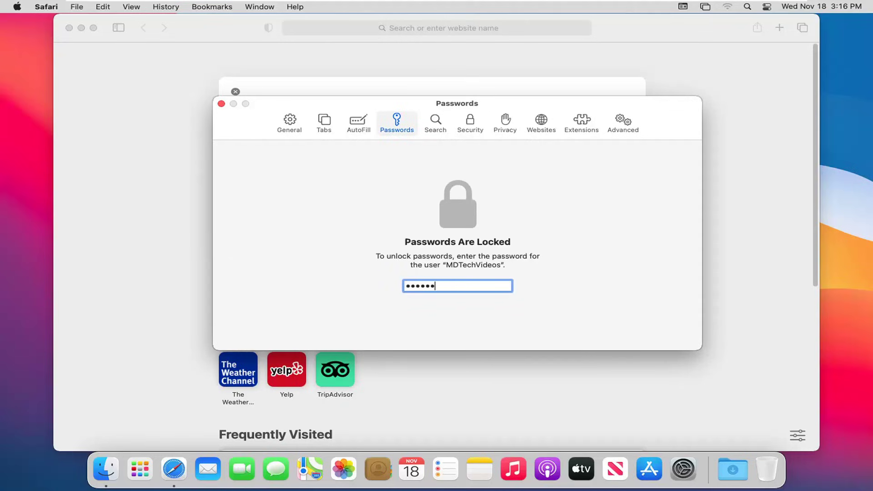
key("Return")
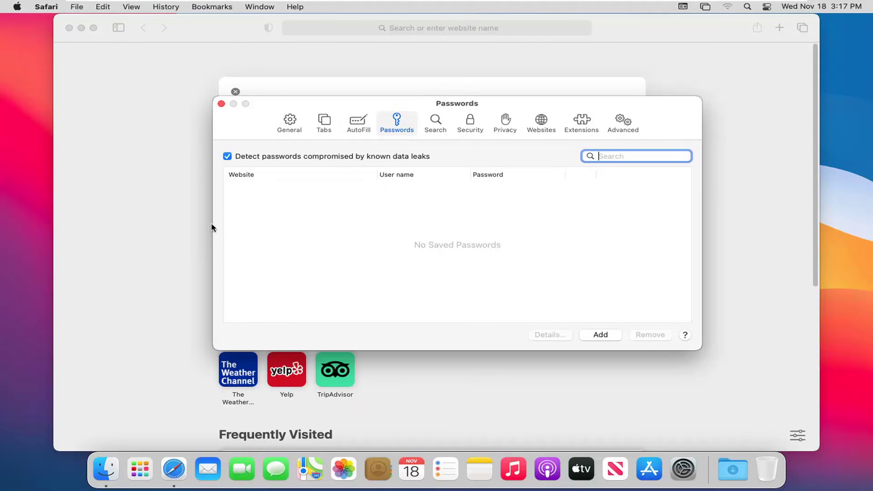
Step: In Search preferences, review the search engine list and keep Google selected
left_click(432, 130)
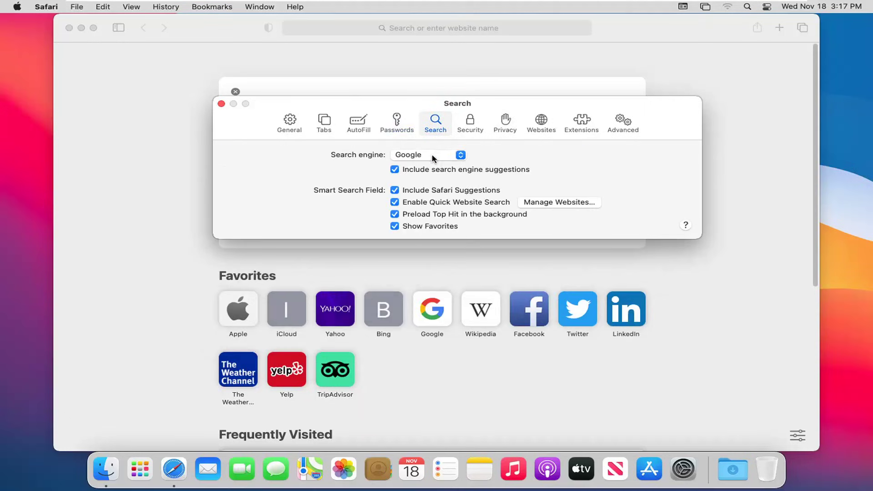
left_click(460, 155)
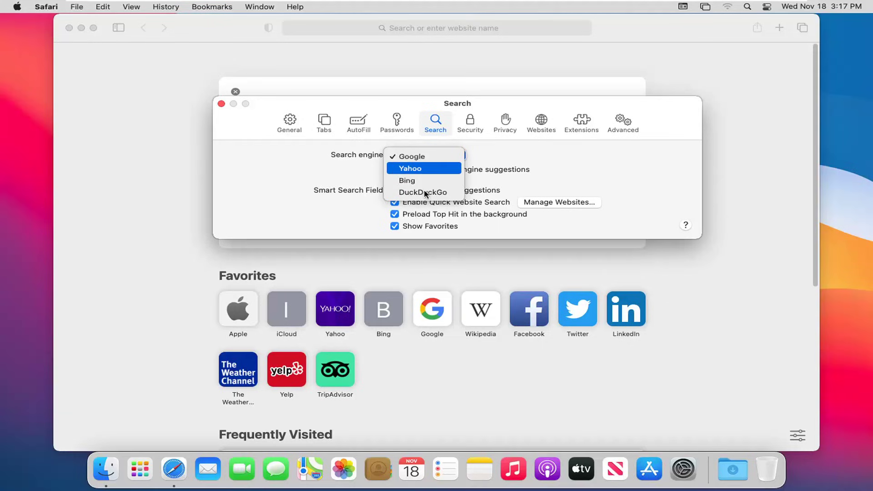
left_click(295, 167)
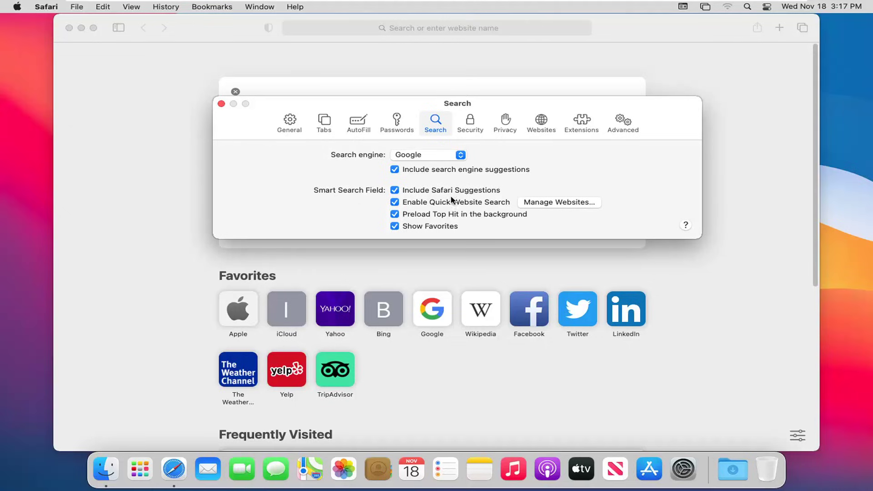
Step: Step through the Security and Privacy preferences, ending on Websites showing Reader settings
left_click(470, 122)
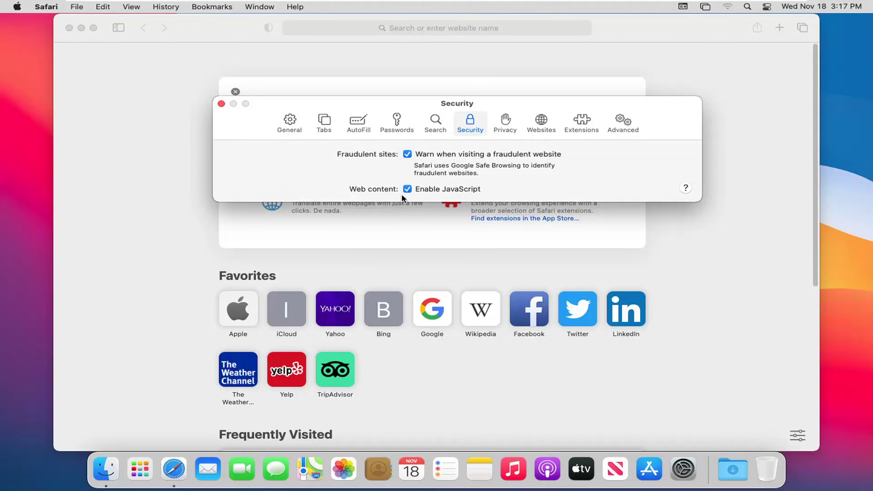
left_click(506, 123)
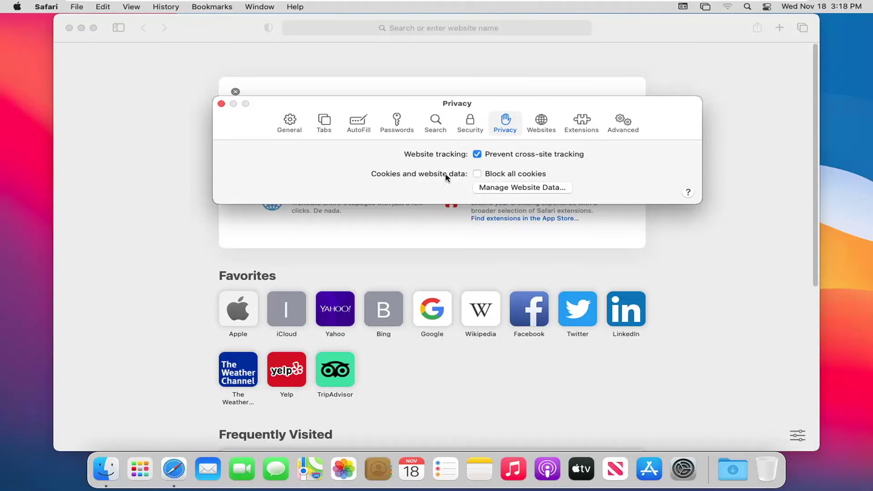
left_click(531, 130)
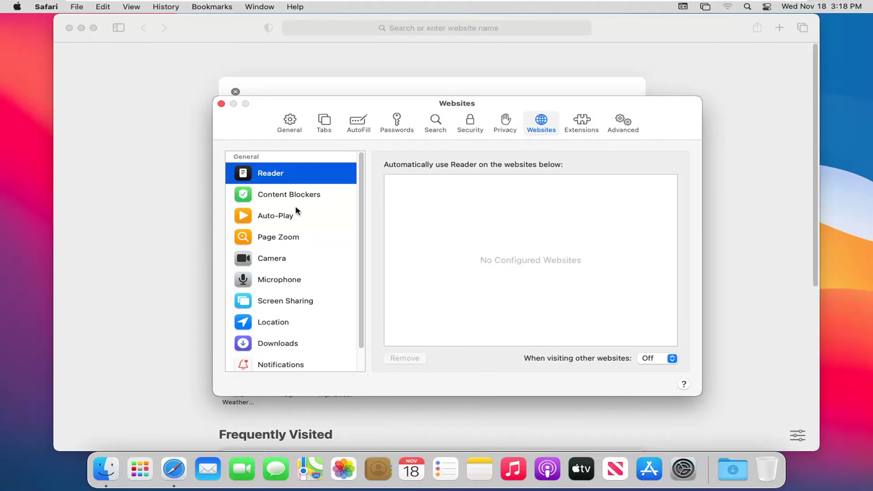
Step: Scroll the Websites category list, then view the empty Extensions preferences
scroll(279, 268, "down", 1)
scroll(280, 268, "down", 1)
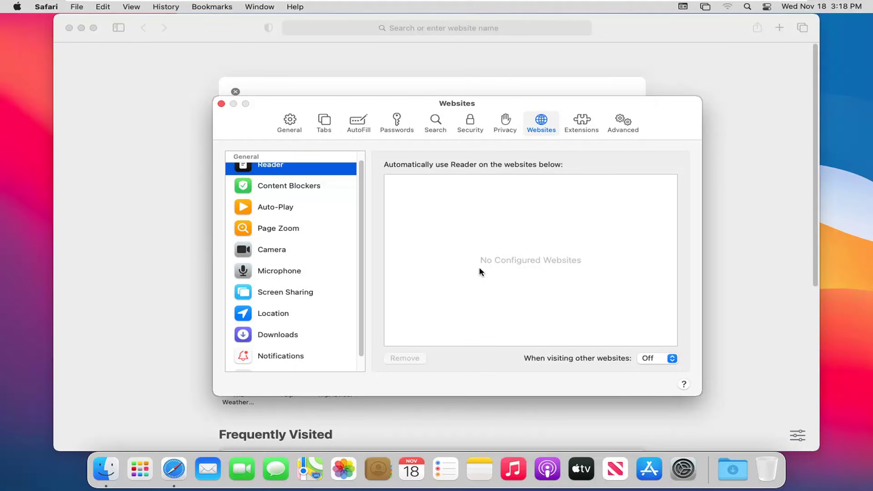
left_click(580, 121)
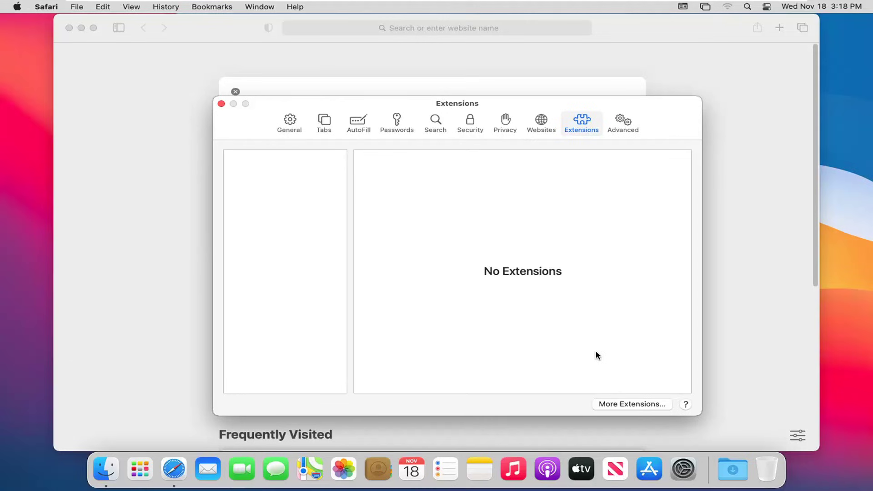
Step: Review Advanced preferences leaving the style sheet unchanged, close Preferences, and show the File menu
left_click(624, 129)
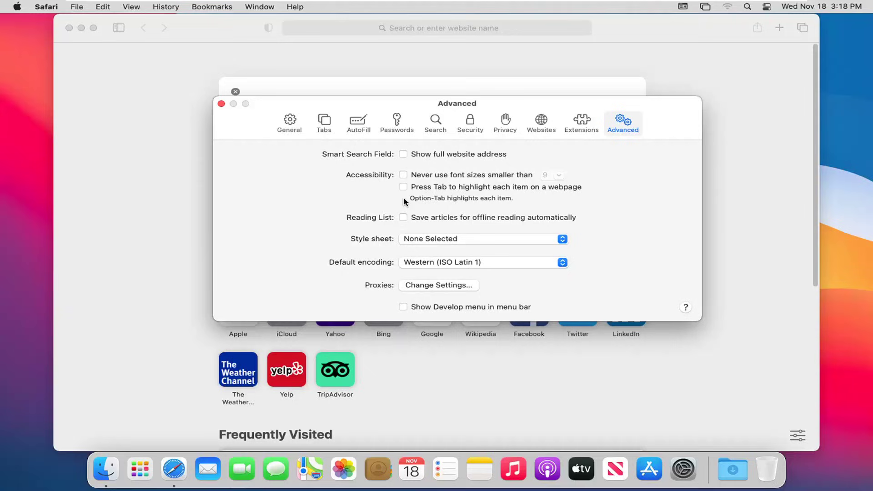
left_click(434, 242)
left_click(296, 235)
left_click(221, 104)
left_click(76, 7)
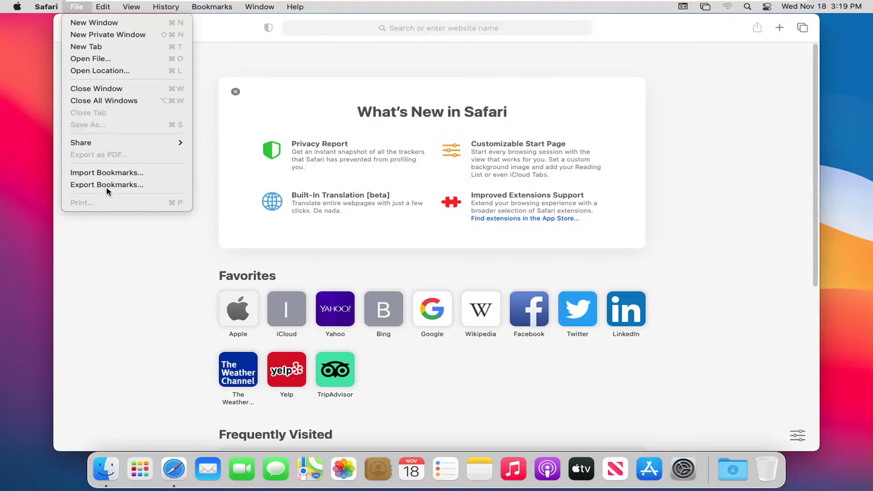
Step: Choose Edit > Find > Google Search… to start a new search, then show the File menu
mouse_move(100, 11)
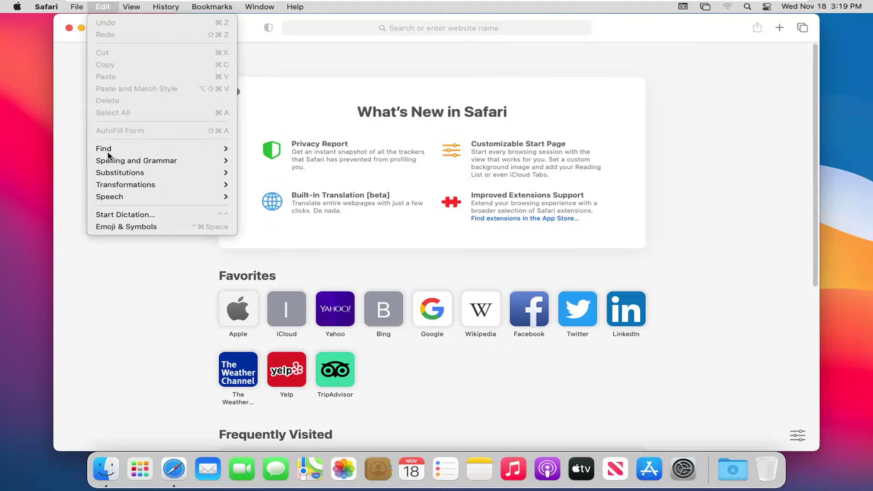
mouse_move(113, 166)
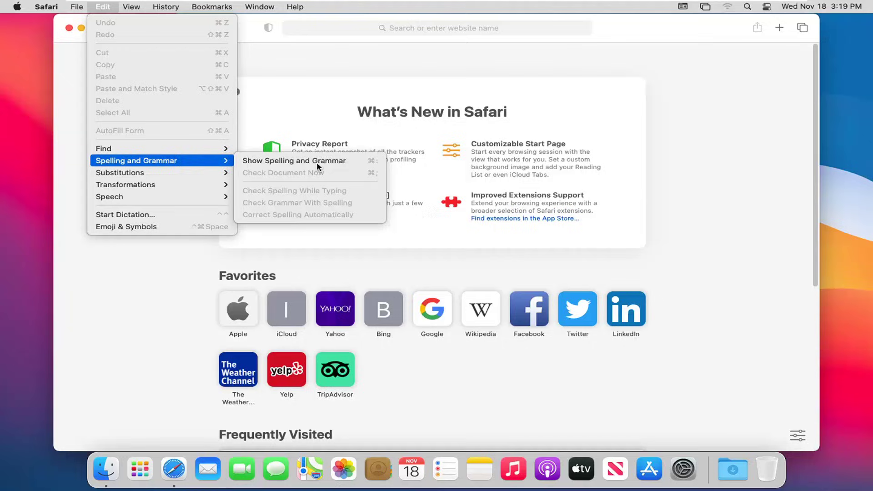
mouse_move(144, 150)
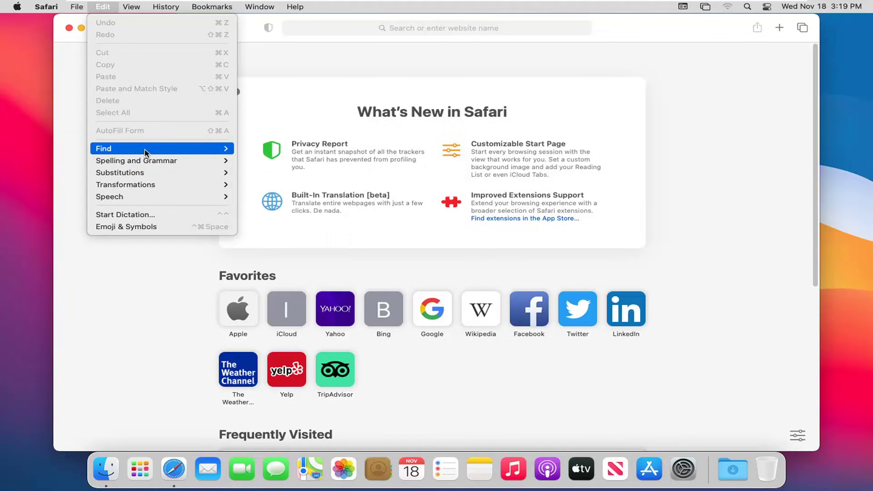
left_click(258, 149)
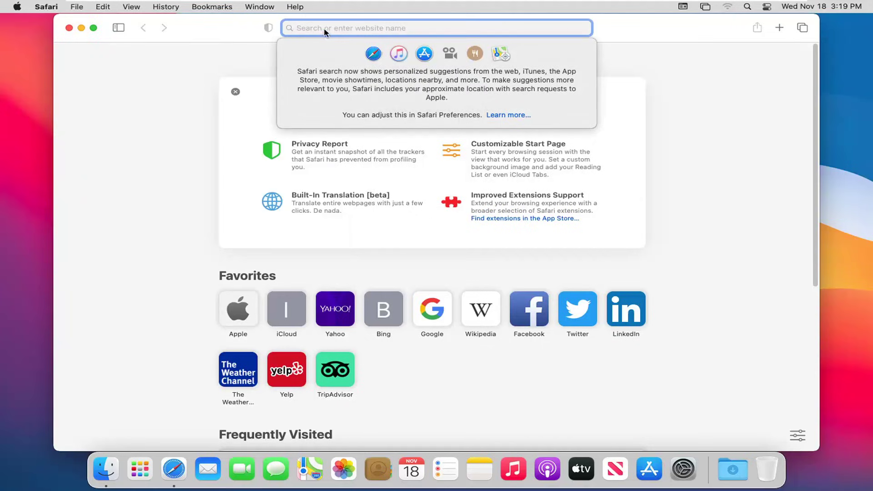
left_click(78, 7)
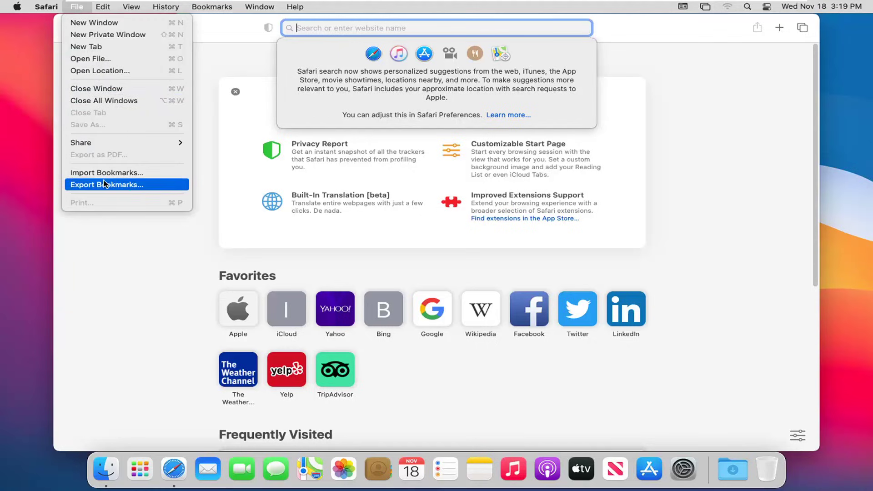
Step: Browse the Edit menu's Transformations, Substitutions and Speech submenus, ending on the View menu
mouse_move(103, 11)
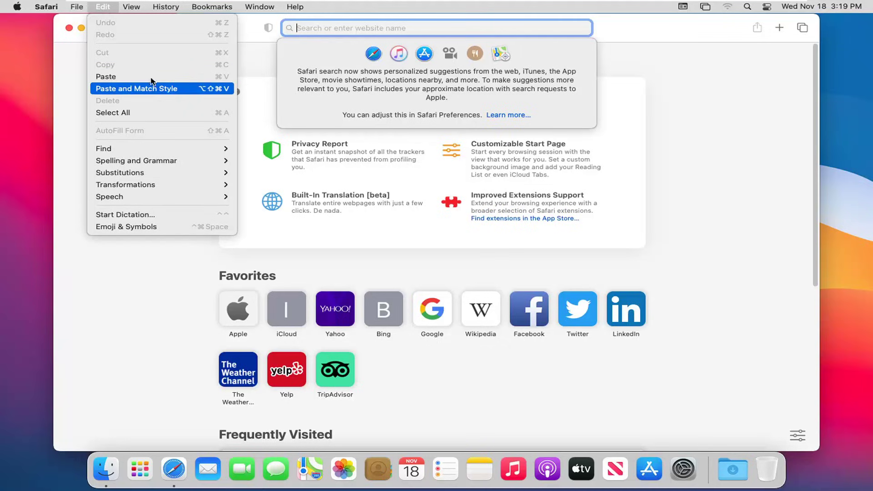
mouse_move(77, 7)
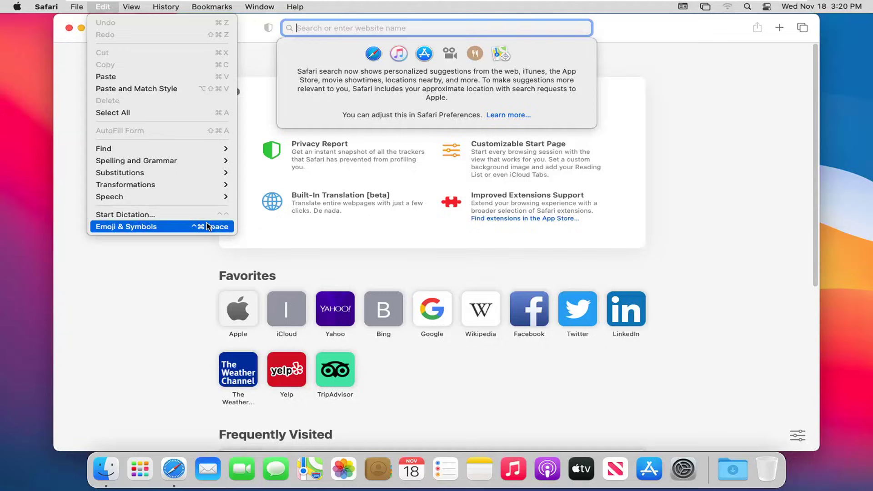
mouse_move(132, 190)
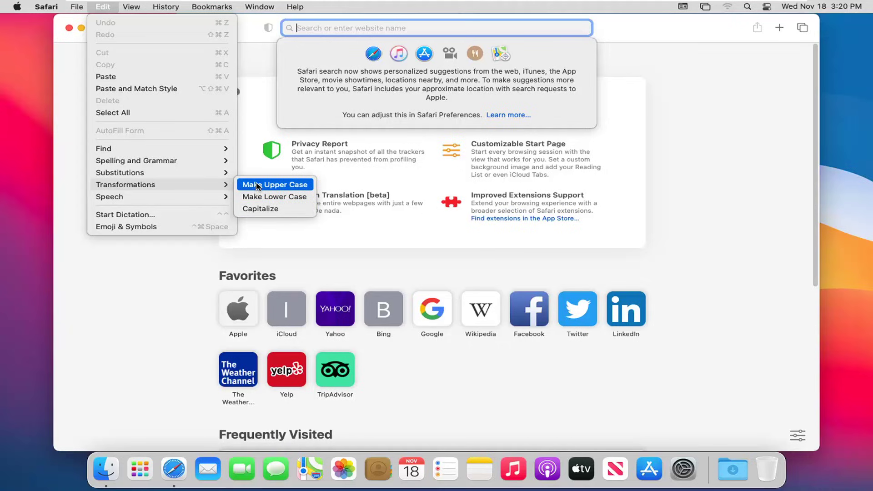
mouse_move(128, 175)
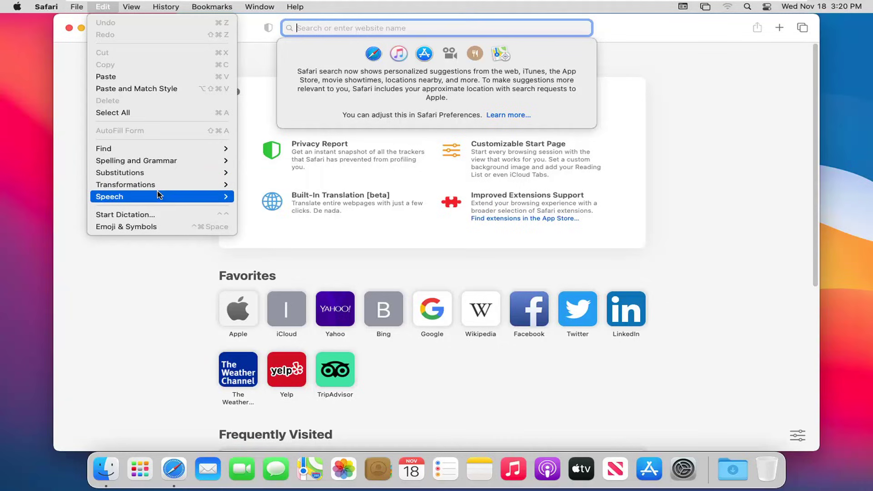
mouse_move(160, 190)
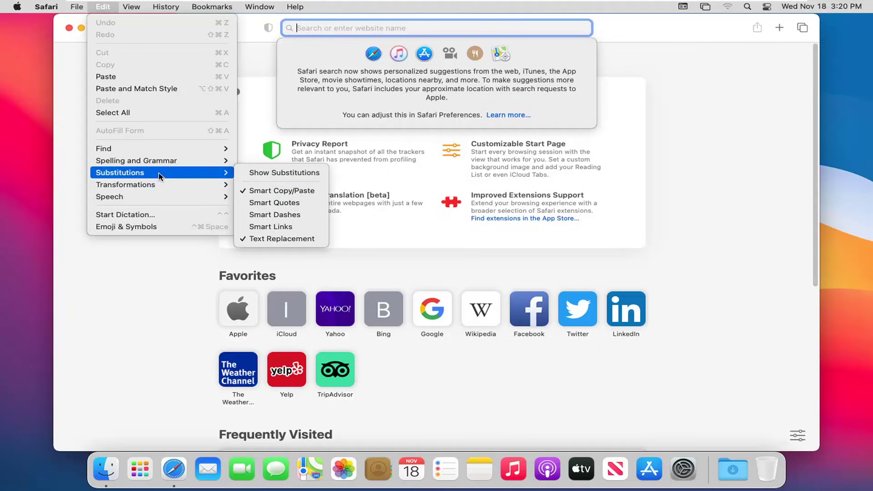
mouse_move(133, 7)
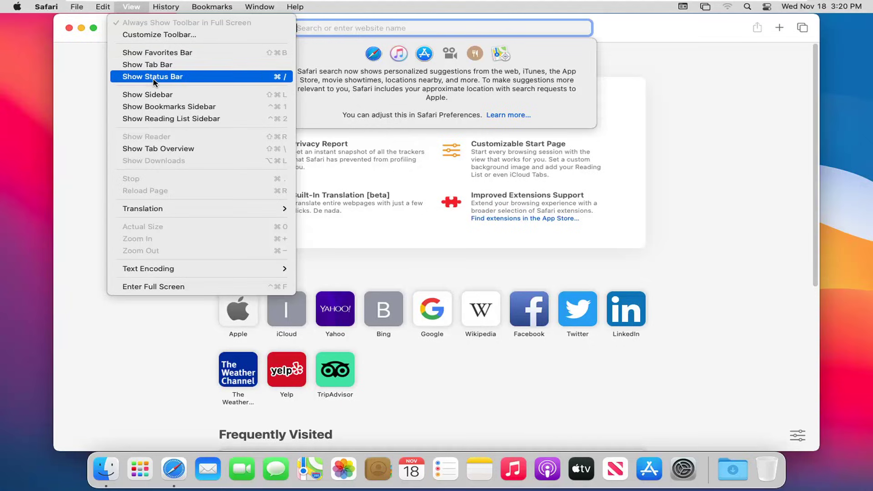
Step: Look through the View menu's Translation and Text Encoding submenus, then History's Clear History…
mouse_move(137, 211)
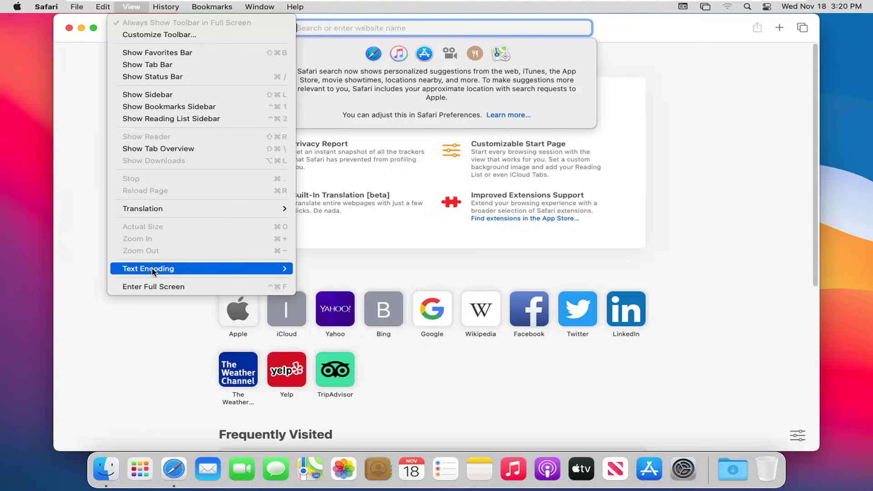
mouse_move(153, 271)
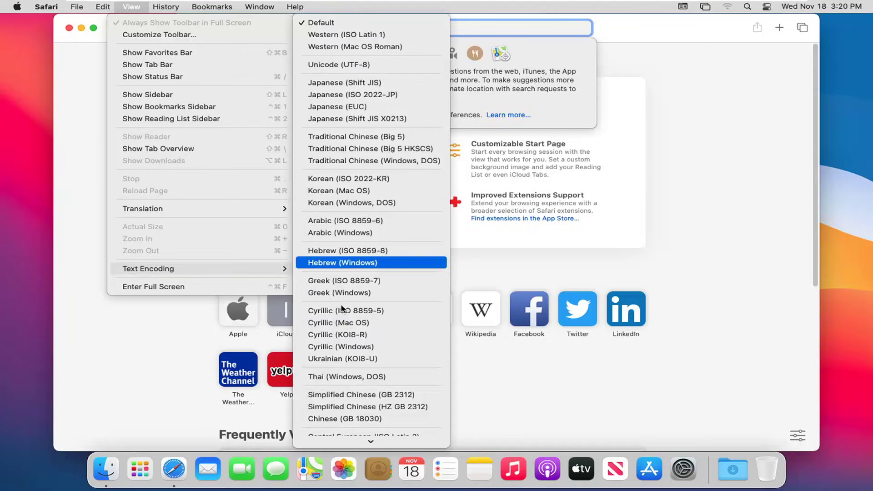
mouse_move(165, 7)
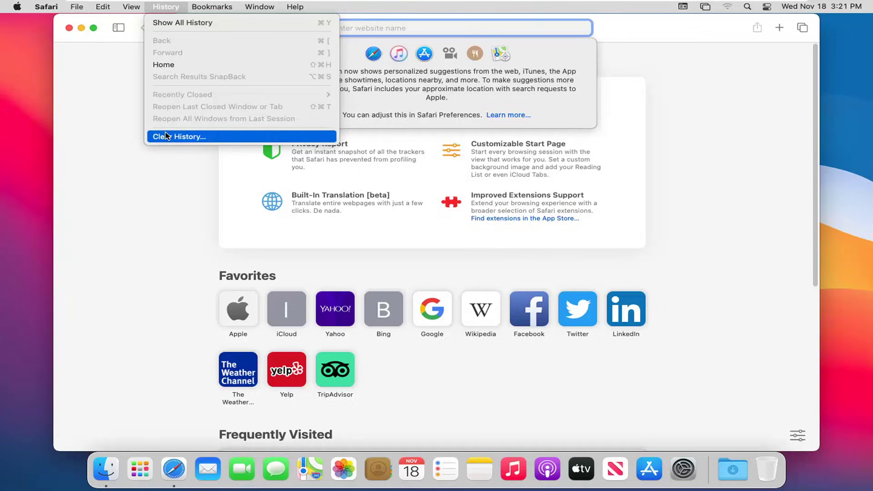
Step: Browse the Bookmarks and Window menus, then close them without choosing anything
left_click(206, 8)
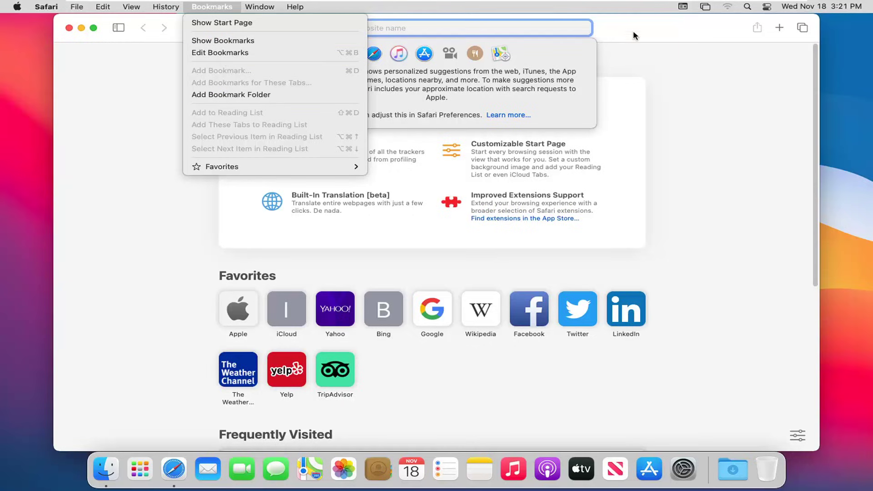
mouse_move(262, 13)
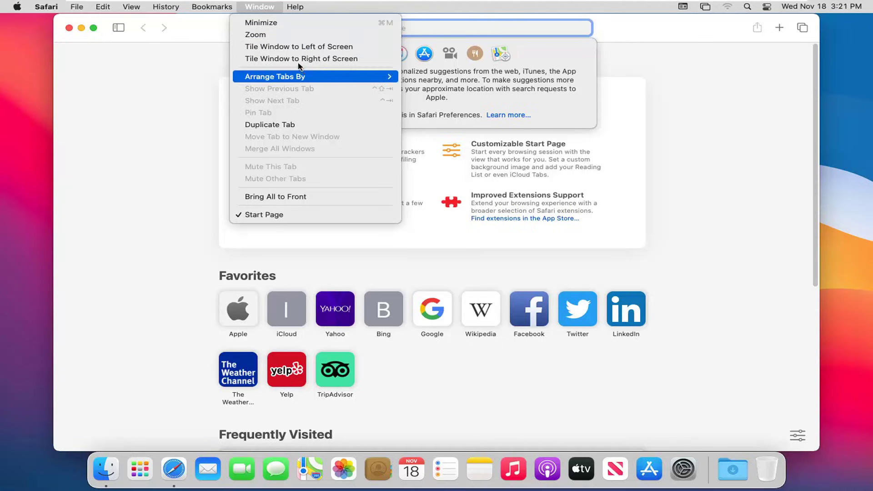
key("Escape")
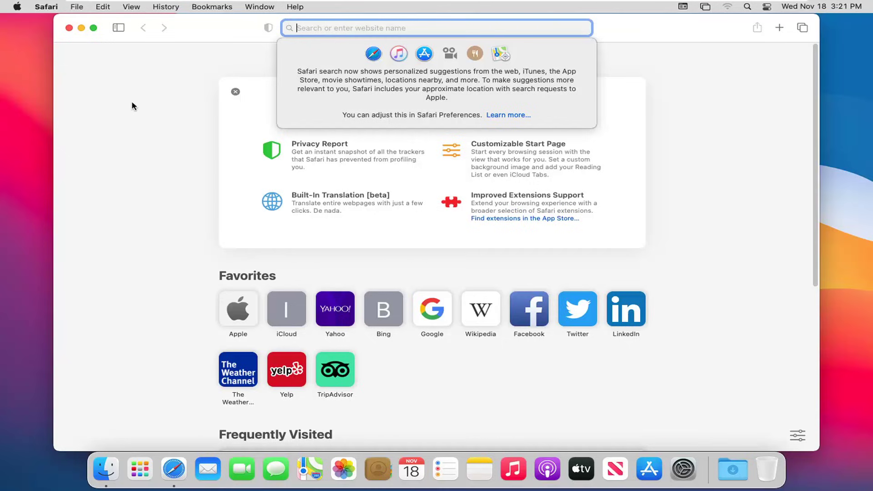
Step: Check the Window menu's Arrange Tabs By submenu, then view the Help menu and close it
left_click(264, 8)
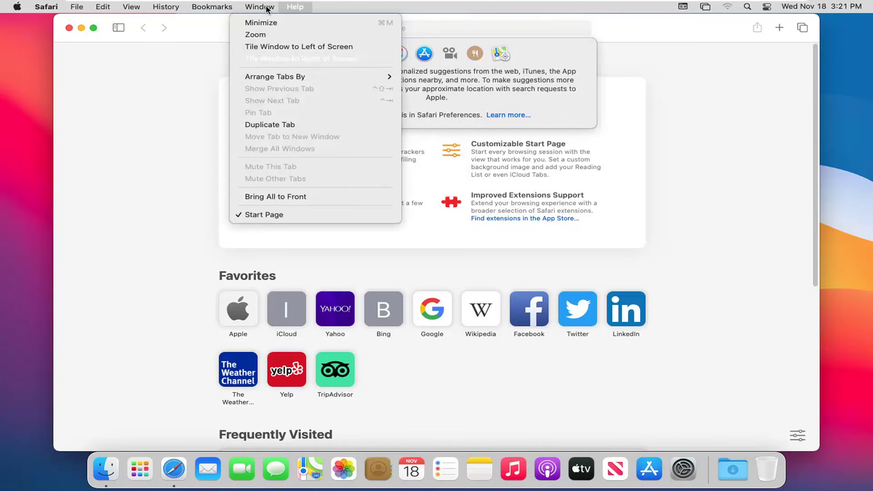
mouse_move(258, 81)
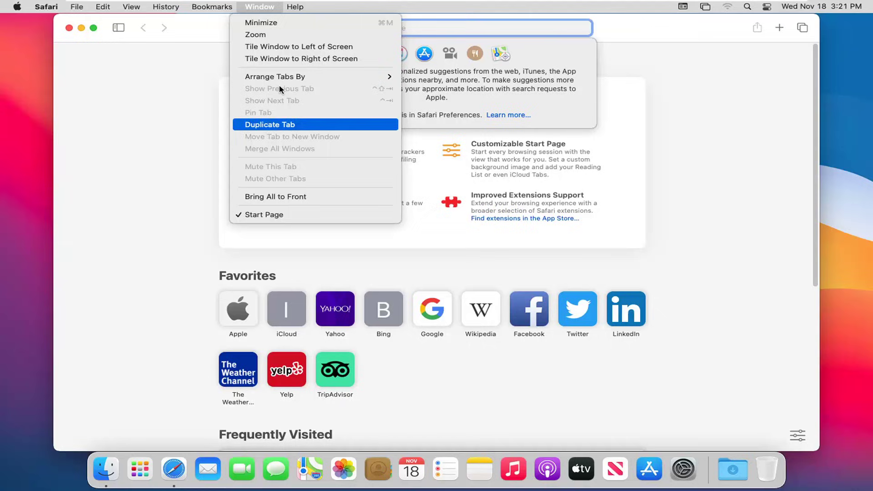
mouse_move(294, 9)
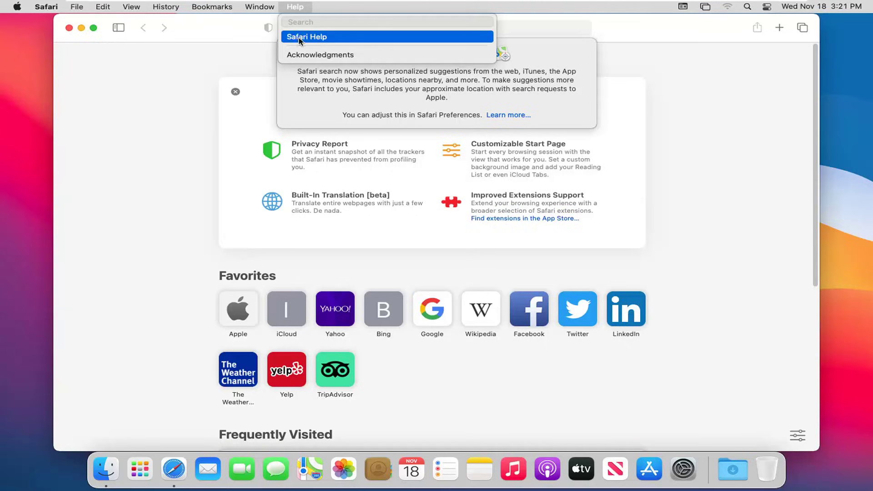
key("Escape")
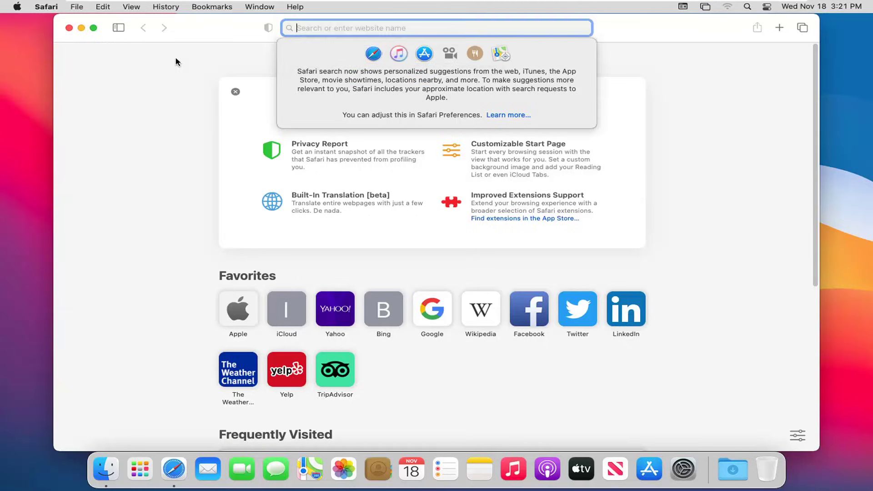
Step: Dismiss the search suggestions note and view the sidebar's Bookmarks and empty Reading List tabs
left_click(191, 72)
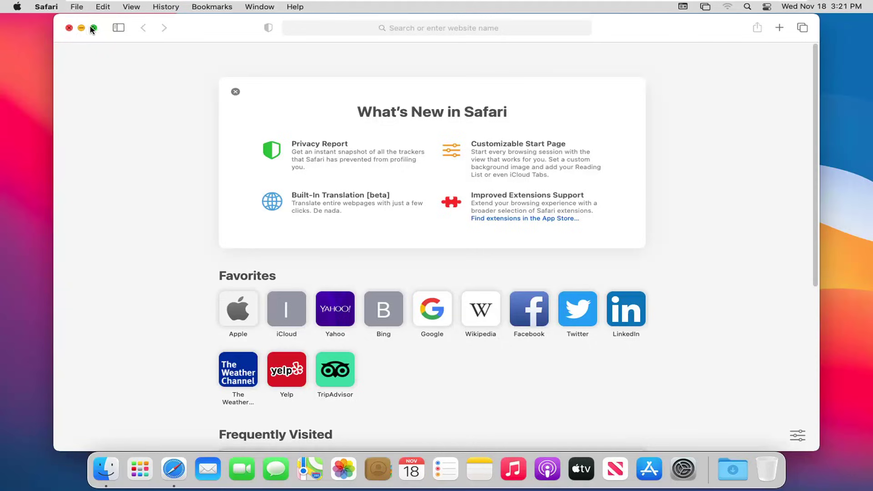
mouse_move(93, 28)
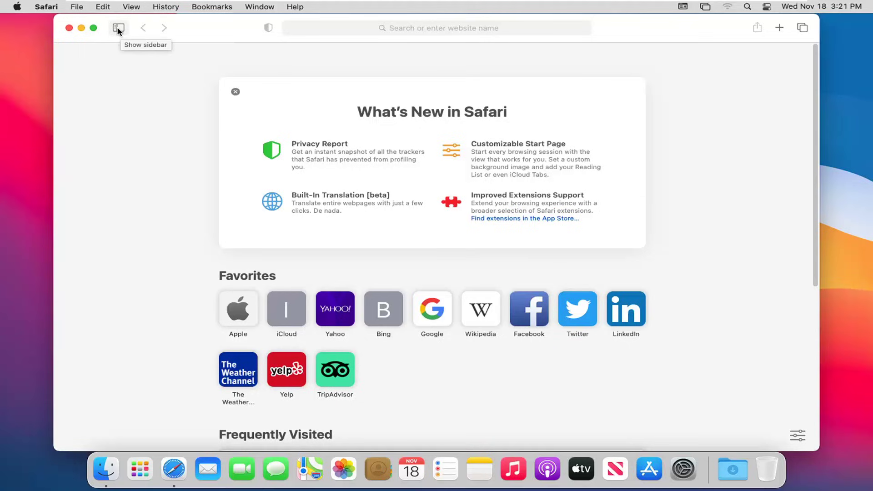
left_click(121, 28)
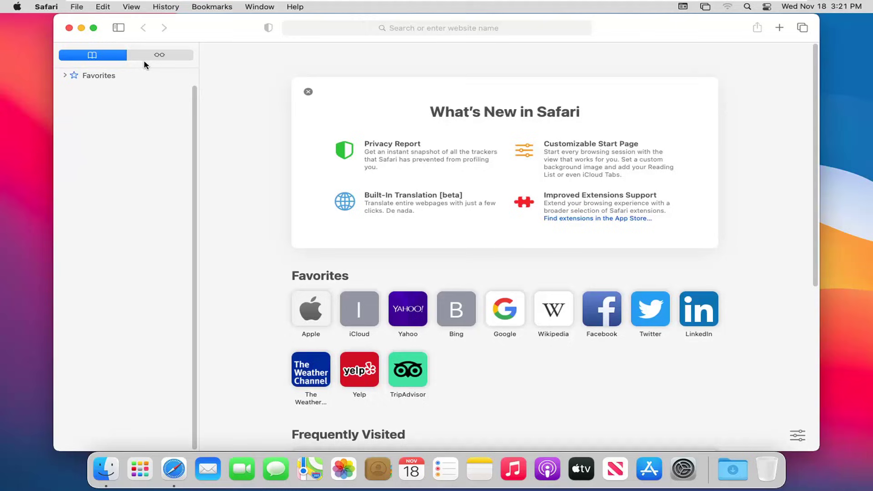
left_click(168, 56)
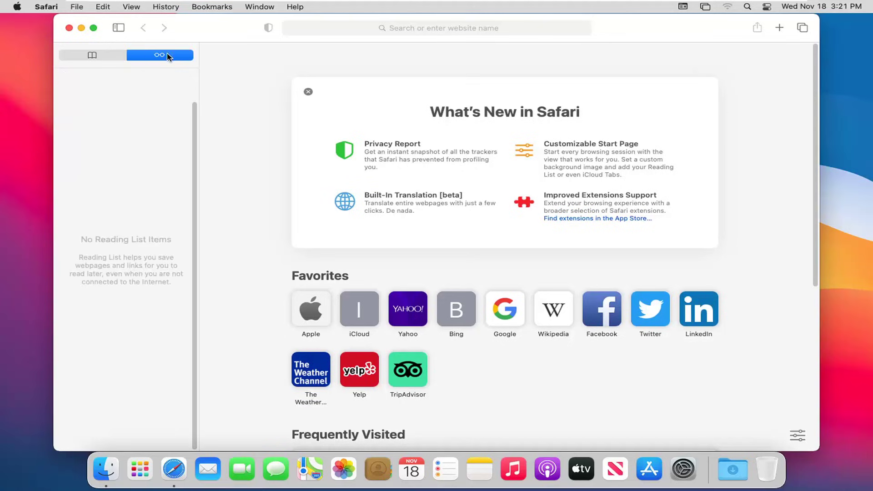
left_click(92, 57)
Step: Hide the sidebar, focus the address bar, and try the tab overview
left_click(118, 27)
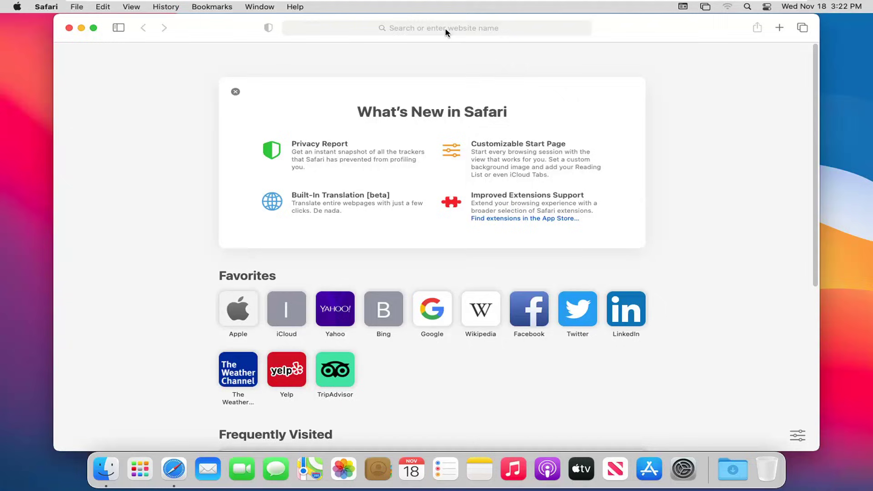
left_click(422, 29)
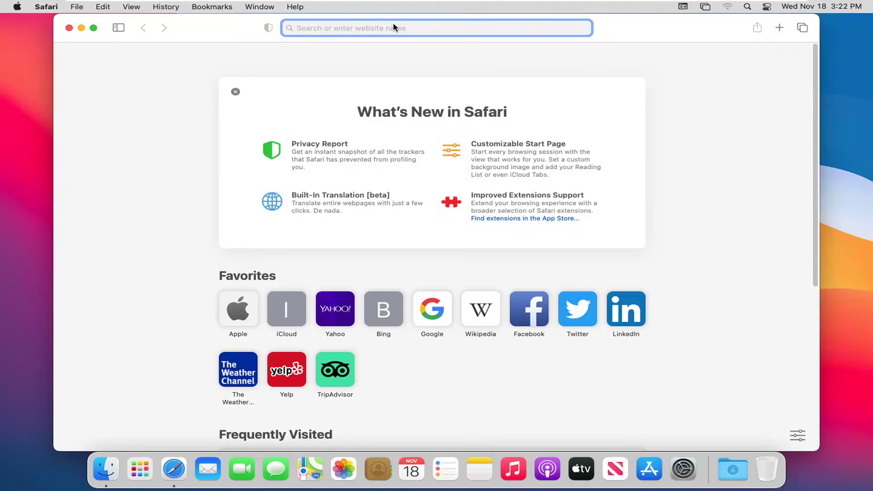
left_click(803, 29)
scroll(688, 189, "down", 1)
scroll(669, 207, "down", 3)
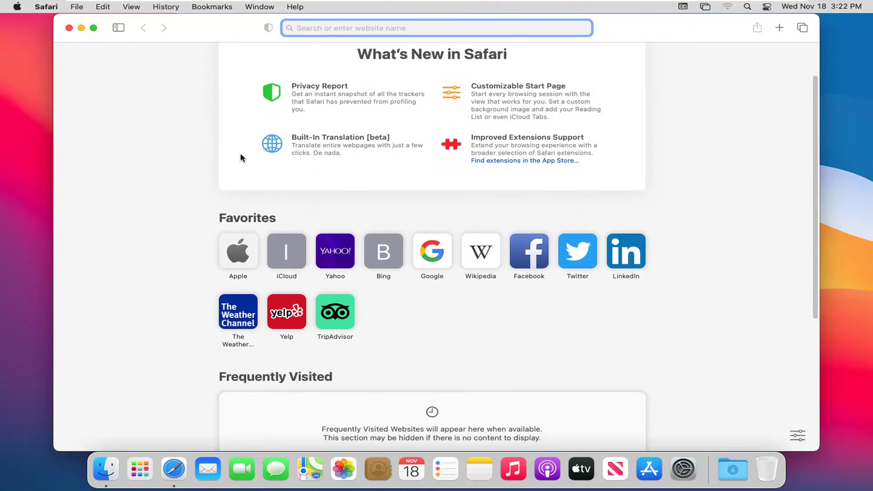
scroll(240, 153, "down", 3)
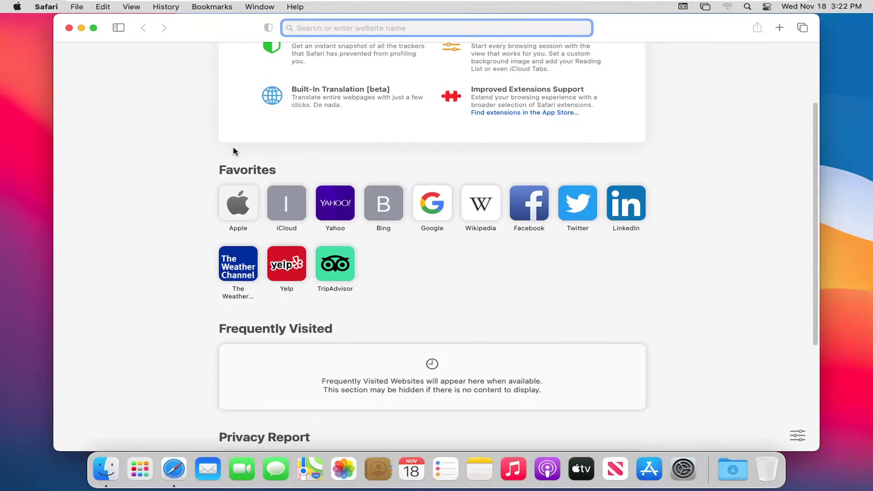
scroll(233, 148, "down", 3)
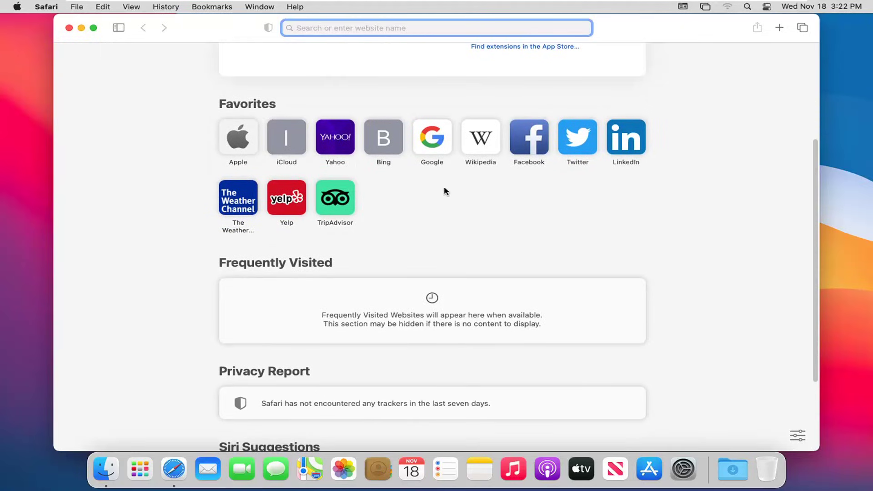
scroll(328, 199, "down", 4)
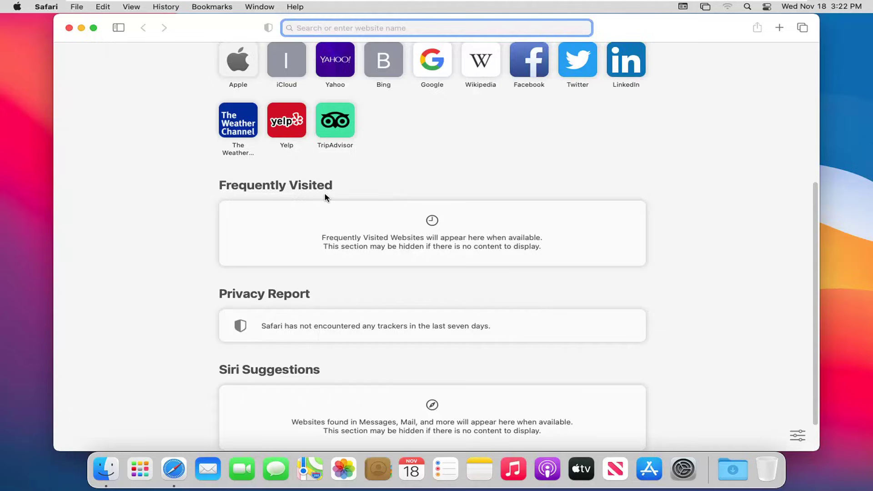
scroll(286, 243, "down", 2)
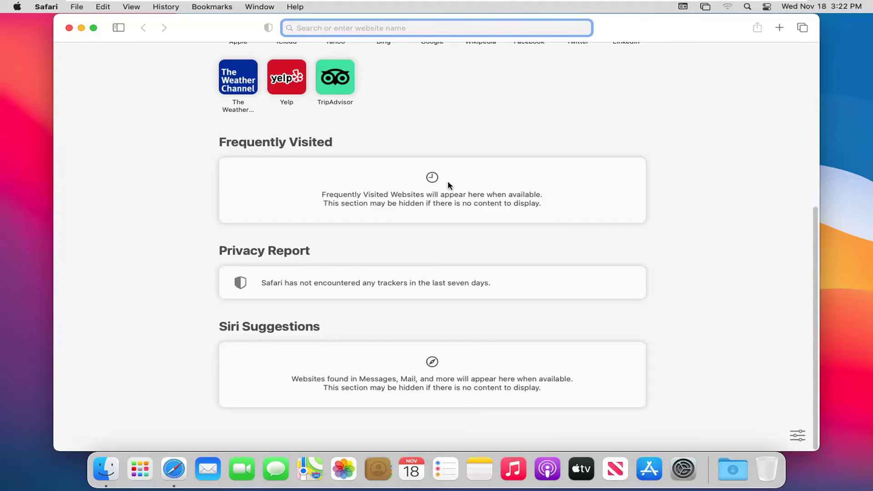
scroll(248, 248, "up", 3)
scroll(247, 248, "up", 10)
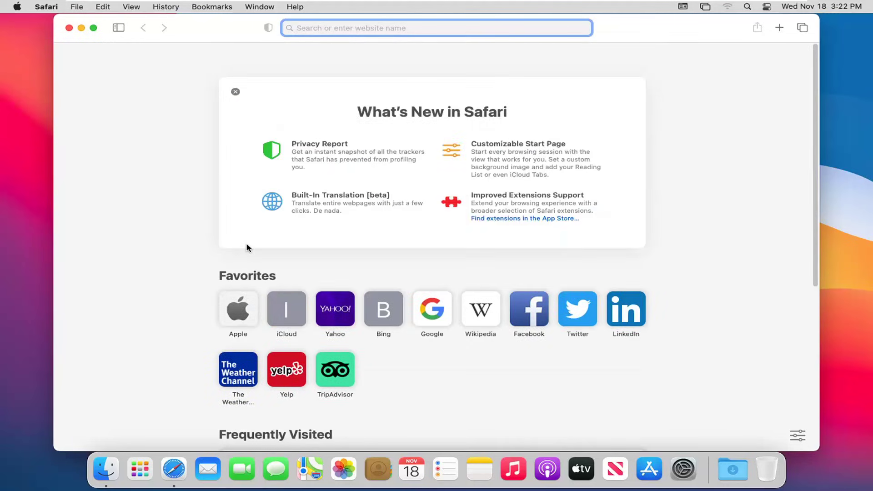